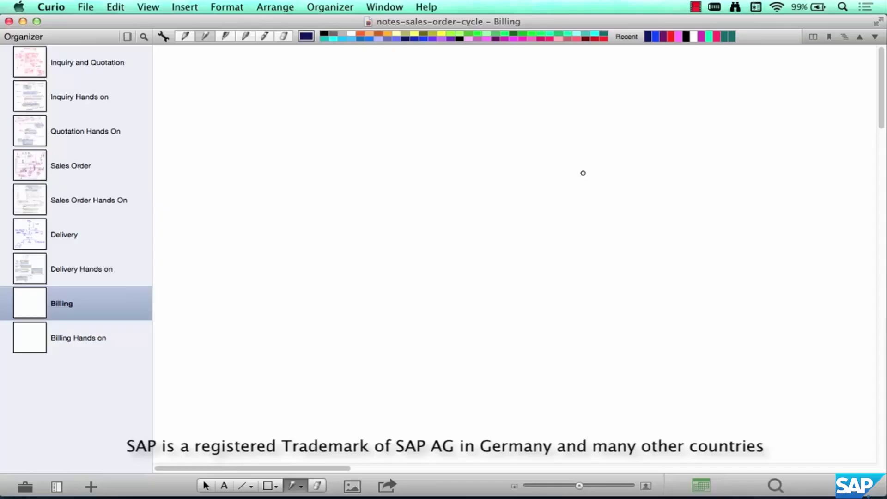
Handwrite 'Billing' at the top centre of the page and underline it.
mouse_move(448, 60)
left_mouse_down()
mouse_move(450, 74)
mouse_move(486, 70)
mouse_move(495, 85)
mouse_move(446, 88)
mouse_move(535, 83)
left_mouse_up()
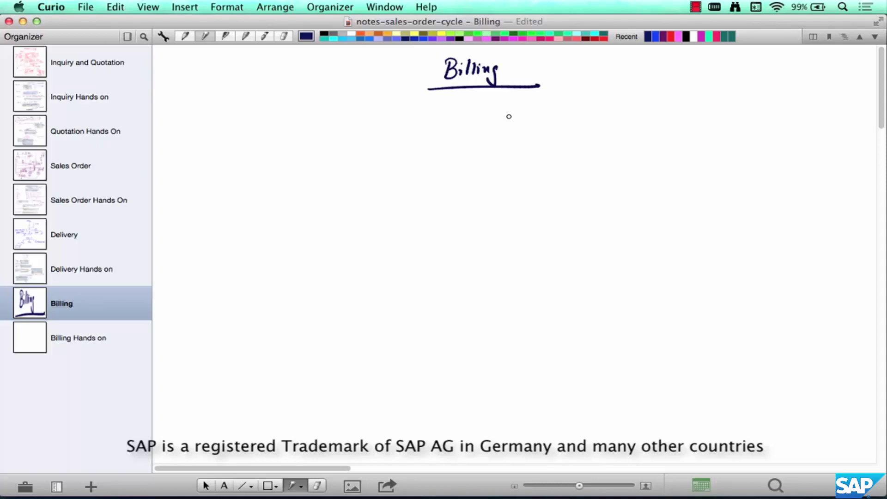
Write 'Amazon' underlined on the left, with an arrowed 'Select' step beneath it.
mouse_move(234, 111)
left_mouse_down()
mouse_move(273, 107)
mouse_move(279, 117)
left_mouse_up()
left_click_drag(289, 99, 303, 107)
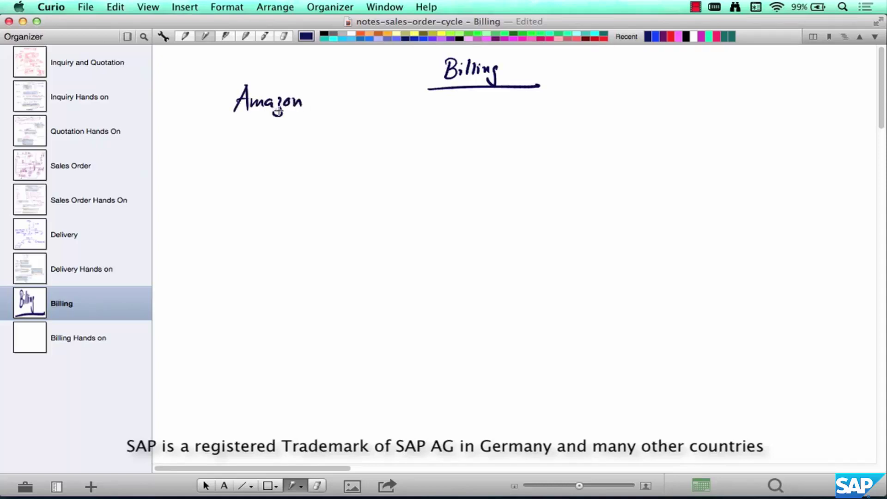
left_click_drag(213, 119, 323, 116)
mouse_move(181, 143)
left_mouse_down()
mouse_move(205, 143)
mouse_move(199, 149)
left_mouse_up()
left_click_drag(223, 131, 214, 149)
left_click_drag(223, 145, 248, 148)
left_click_drag(254, 133, 255, 149)
left_click_drag(249, 142, 259, 141)
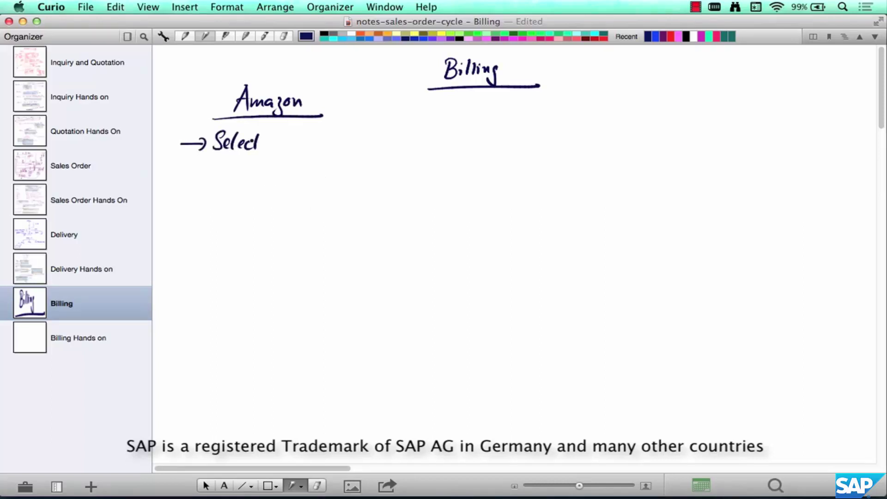
Add arrowed 'Pay' and 'Order #' steps, then bracket the column and label it 'B2C'.
left_click_drag(185, 182, 209, 181)
mouse_move(203, 174)
left_mouse_down()
mouse_move(204, 186)
mouse_move(231, 178)
left_mouse_up()
mouse_move(247, 175)
left_mouse_down()
mouse_move(243, 182)
mouse_move(253, 181)
left_mouse_up()
left_click_drag(257, 175, 257, 186)
left_click_drag(187, 217, 215, 216)
mouse_move(209, 210)
left_mouse_down()
mouse_move(211, 224)
mouse_move(240, 205)
mouse_move(253, 217)
left_mouse_up()
mouse_move(261, 202)
left_mouse_down()
mouse_move(258, 218)
mouse_move(278, 219)
left_mouse_up()
mouse_move(287, 197)
left_mouse_down()
mouse_move(285, 219)
mouse_move(294, 202)
left_mouse_up()
left_click_drag(274, 213, 295, 211)
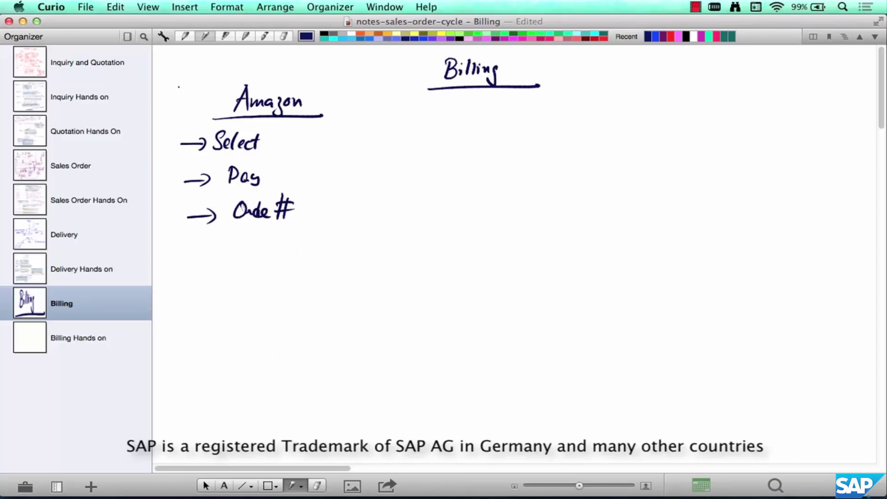
mouse_move(179, 87)
left_mouse_down()
mouse_move(343, 77)
mouse_move(343, 89)
left_mouse_up()
mouse_move(250, 57)
left_mouse_down()
mouse_move(250, 72)
mouse_move(304, 70)
left_mouse_up()
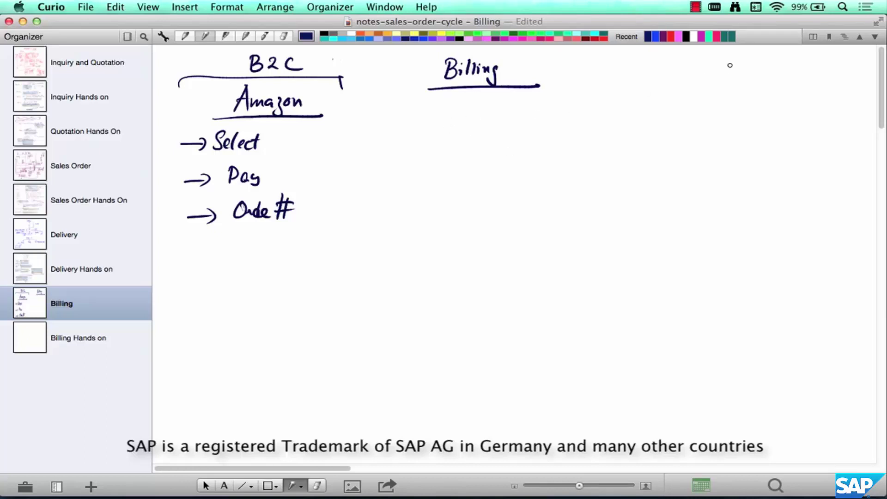
Write underlined 'B2B' at the top right with 'Walmart → order → HP' beneath it.
left_click_drag(730, 57, 729, 75)
left_click_drag(747, 60, 759, 74)
left_click_drag(761, 57, 761, 73)
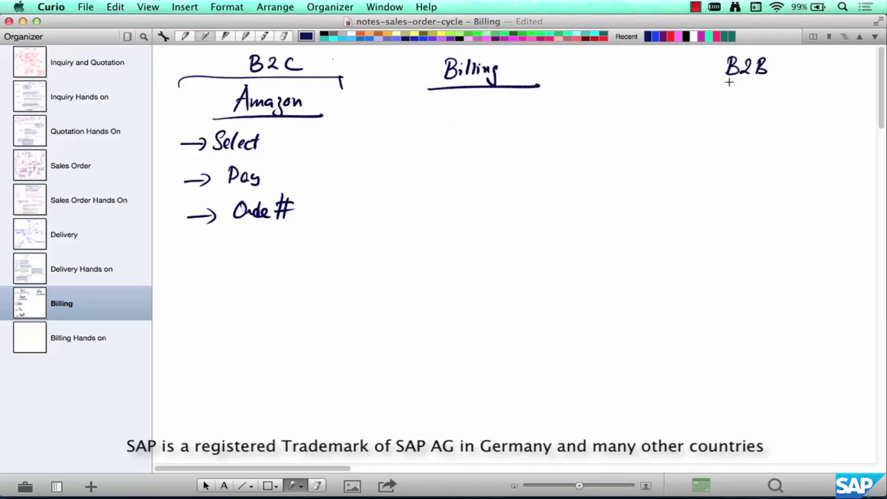
left_click_drag(702, 88, 797, 85)
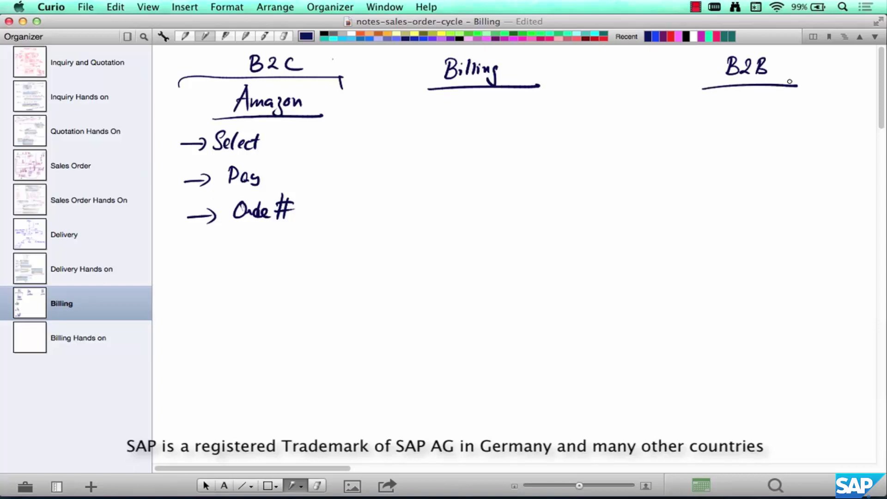
mouse_move(686, 107)
left_mouse_down()
mouse_move(692, 123)
mouse_move(754, 123)
mouse_move(748, 111)
mouse_move(822, 117)
left_mouse_up()
mouse_move(815, 111)
left_mouse_down()
mouse_move(821, 121)
mouse_move(791, 111)
mouse_move(808, 100)
mouse_move(820, 111)
left_mouse_up()
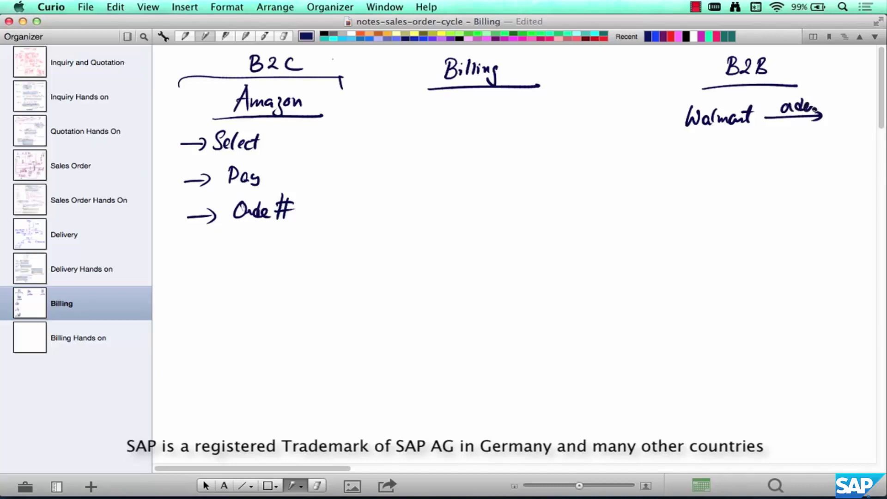
scroll(815, 110, "right", 5)
mouse_move(724, 92)
left_mouse_down()
mouse_move(724, 118)
mouse_move(734, 115)
left_mouse_up()
mouse_move(722, 110)
left_mouse_down()
mouse_move(757, 104)
mouse_move(739, 120)
mouse_move(753, 104)
mouse_move(728, 161)
left_mouse_up()
Draw down arrows from HP to 'Delivers' and then to 'Bills'.
mouse_move(721, 149)
left_mouse_down()
mouse_move(728, 162)
mouse_move(734, 150)
left_mouse_up()
left_click_drag(711, 175, 710, 191)
left_click_drag(730, 179, 758, 189)
left_click_drag(760, 182, 776, 190)
left_click_drag(744, 174, 730, 230)
mouse_move(723, 220)
left_mouse_down()
mouse_move(731, 231)
mouse_move(740, 222)
left_mouse_up()
mouse_move(706, 246)
left_mouse_down()
mouse_move(706, 263)
mouse_move(718, 264)
left_mouse_up()
mouse_move(723, 245)
left_mouse_down()
mouse_move(723, 264)
mouse_move(733, 265)
mouse_move(615, 257)
left_mouse_up()
Draw leftward return arrows from Bills and Delivers.
left_click_drag(631, 250, 632, 262)
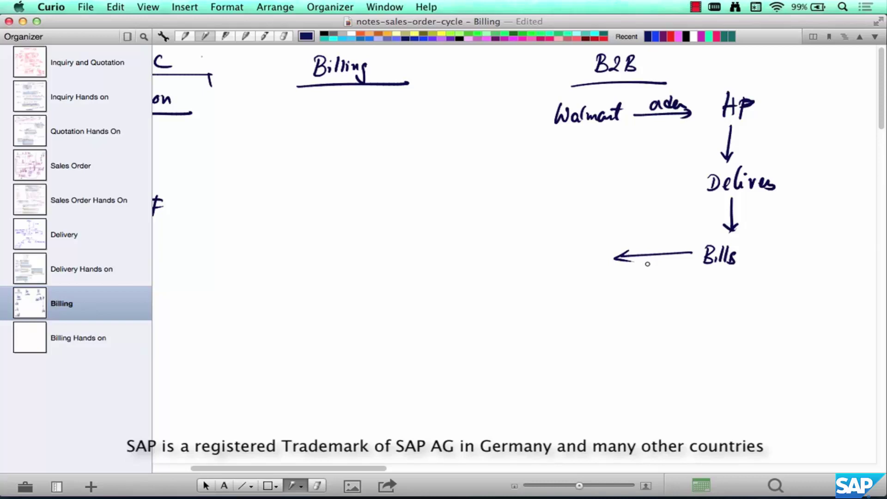
mouse_move(692, 184)
left_mouse_down()
mouse_move(616, 188)
mouse_move(632, 190)
left_mouse_up()
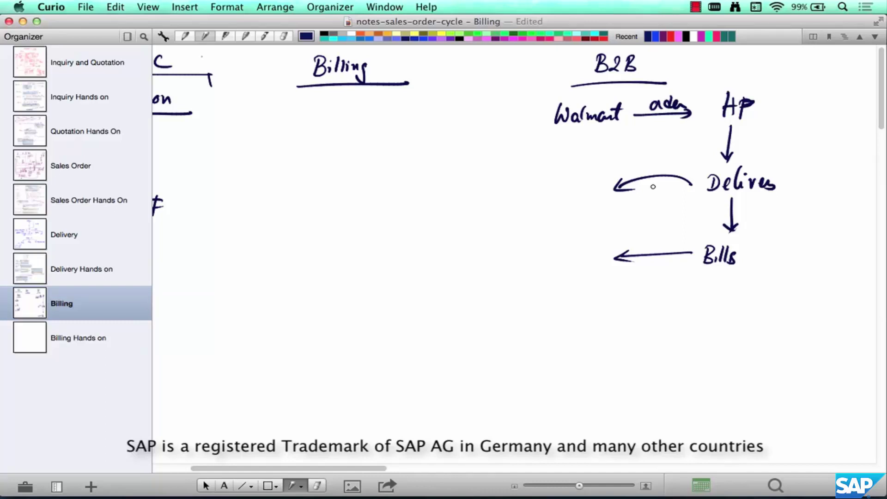
scroll(653, 187, "left", 5)
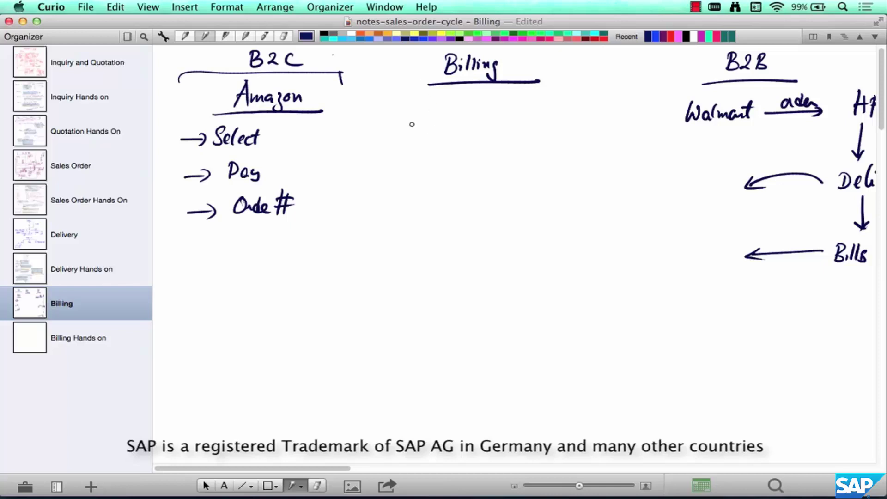
Write 'Desktops - 160' and 'Laptops - 20' under the Billing heading.
left_click_drag(407, 125, 461, 123)
mouse_move(406, 119)
left_mouse_down()
mouse_move(399, 128)
mouse_move(468, 124)
left_mouse_up()
mouse_move(407, 159)
left_mouse_down()
mouse_move(403, 177)
mouse_move(413, 172)
mouse_move(418, 185)
mouse_move(435, 163)
mouse_move(451, 183)
mouse_move(463, 166)
mouse_move(458, 175)
left_mouse_up()
left_click_drag(493, 117, 505, 116)
mouse_move(520, 104)
left_mouse_down()
mouse_move(518, 117)
mouse_move(531, 115)
left_mouse_up()
left_click_drag(536, 105, 540, 107)
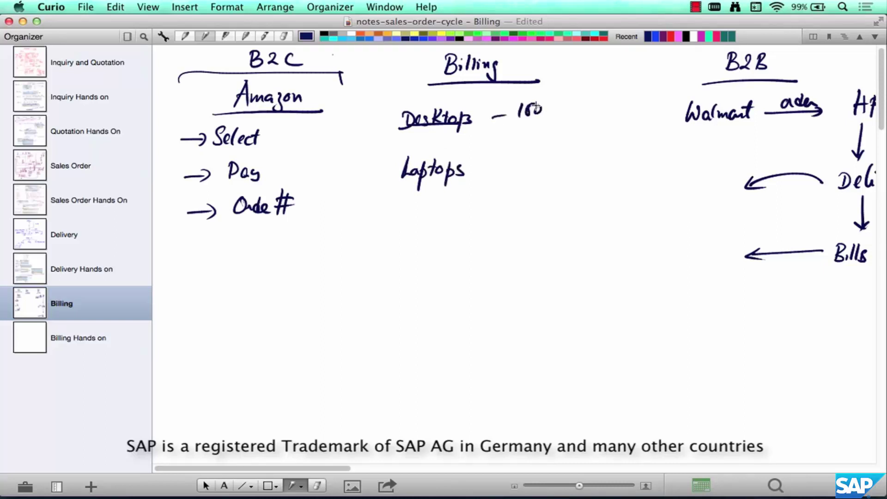
left_click_drag(493, 172, 500, 171)
left_click_drag(510, 162, 520, 173)
left_click_drag(529, 161, 531, 162)
Add billed quantities 95 and 15 after the products and box both numbers.
left_click_drag(561, 108, 574, 107)
left_click_drag(599, 98, 596, 110)
left_click_drag(608, 96, 601, 111)
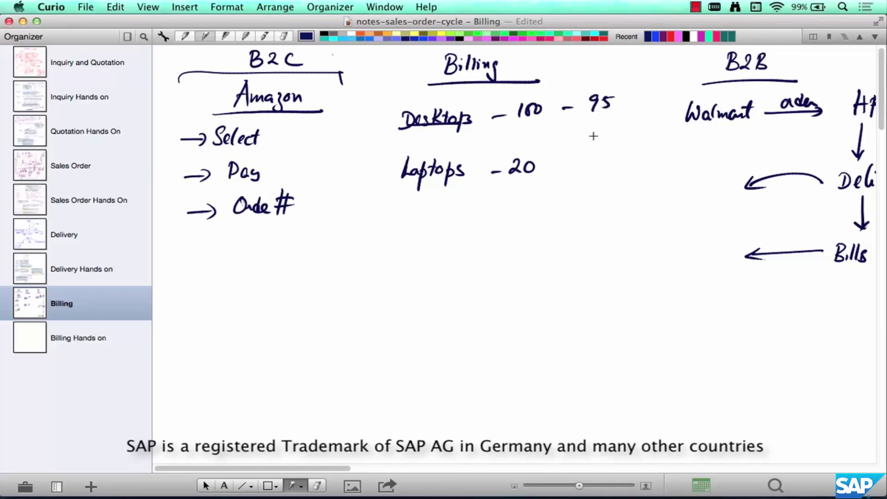
left_click_drag(555, 168, 591, 165)
left_click_drag(605, 152, 594, 164)
mouse_move(624, 88)
left_mouse_down()
mouse_move(578, 89)
mouse_move(621, 88)
left_mouse_up()
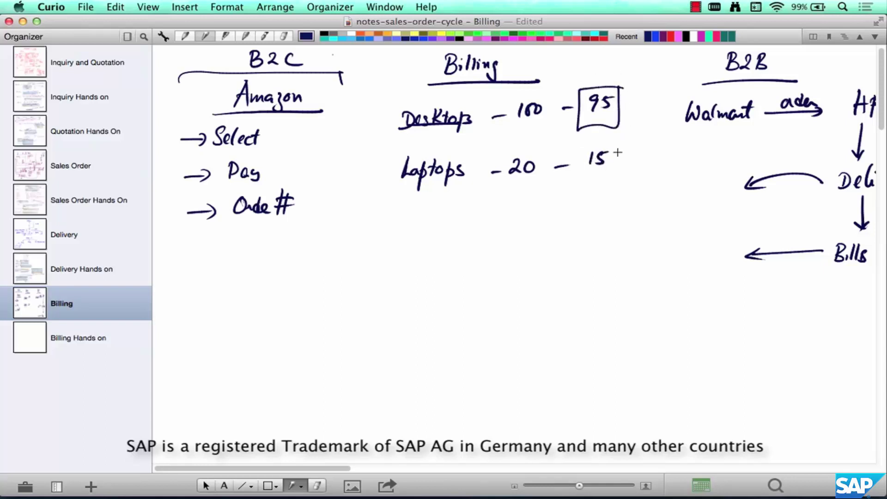
mouse_move(618, 146)
left_mouse_down()
mouse_move(579, 178)
mouse_move(618, 145)
left_mouse_up()
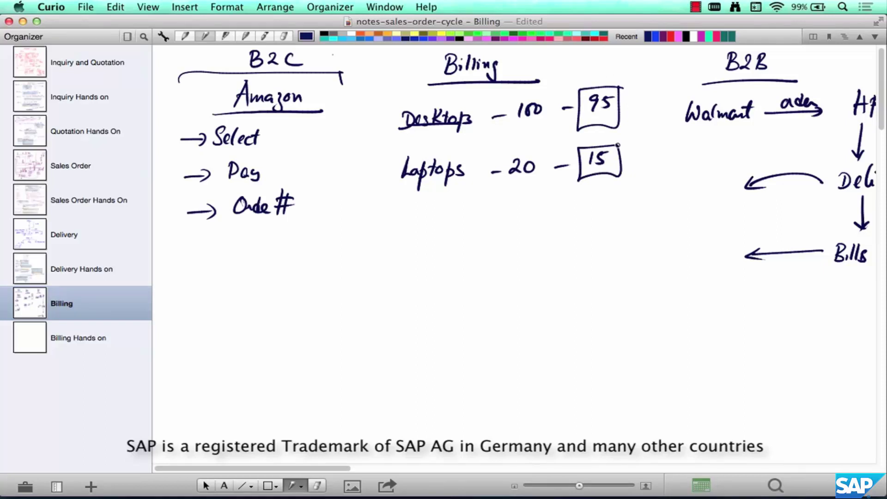
Draw an invoice box with a 'Walmart' header and three line items.
mouse_move(458, 218)
left_mouse_down()
mouse_move(451, 358)
mouse_move(575, 209)
mouse_move(559, 373)
left_mouse_up()
left_click_drag(453, 255, 571, 247)
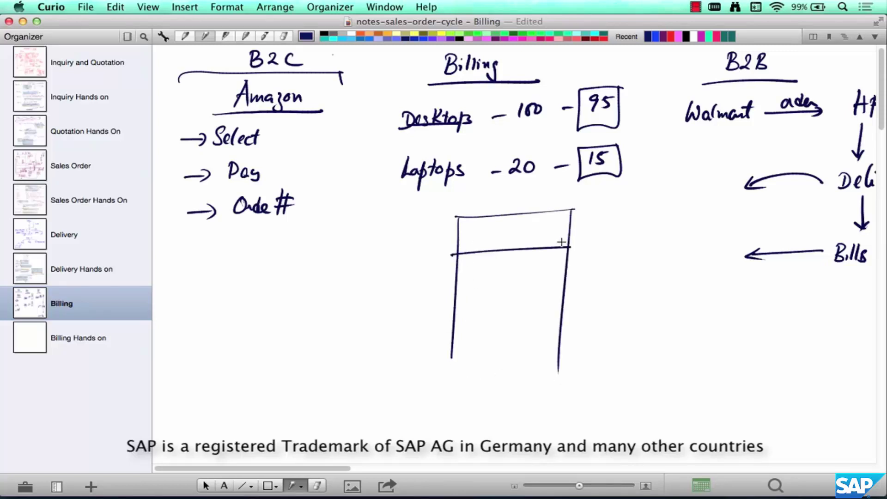
left_click_drag(474, 231, 537, 239)
left_click_drag(528, 232, 546, 227)
left_click_drag(467, 282, 517, 281)
left_click_drag(471, 304, 519, 302)
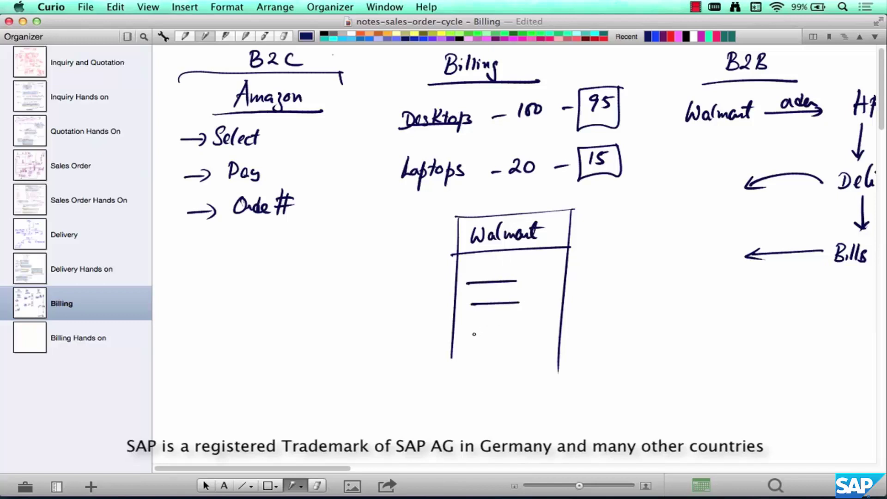
left_click_drag(474, 332, 514, 332)
Write 'Prices Taxes/Freight/' beside the invoice lines.
mouse_move(554, 269)
left_mouse_down()
mouse_move(555, 279)
mouse_move(558, 271)
mouse_move(595, 275)
mouse_move(620, 257)
left_mouse_up()
mouse_move(615, 261)
left_mouse_down()
mouse_move(613, 273)
mouse_move(653, 269)
left_mouse_up()
mouse_move(663, 247)
left_mouse_down()
mouse_move(652, 278)
mouse_move(660, 271)
left_mouse_up()
mouse_move(662, 254)
left_mouse_down()
mouse_move(698, 263)
mouse_move(699, 277)
left_mouse_up()
mouse_move(698, 260)
left_mouse_down()
mouse_move(715, 254)
mouse_move(706, 268)
left_mouse_up()
left_click_drag(726, 246, 719, 277)
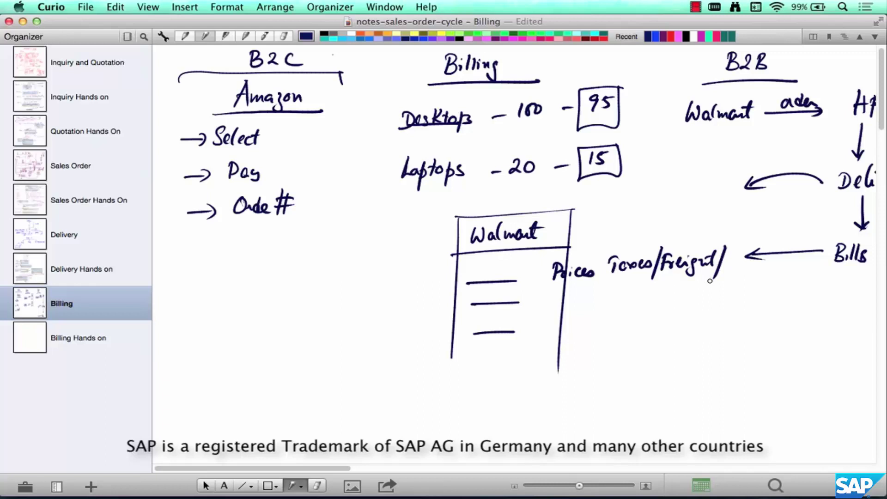
Draw a curved $ arrow to an underlined 'Walmart', and add '(Invoice)' after Billing.
left_click_drag(426, 367, 635, 356)
mouse_move(471, 303)
left_mouse_down()
mouse_move(358, 269)
mouse_move(308, 305)
left_mouse_up()
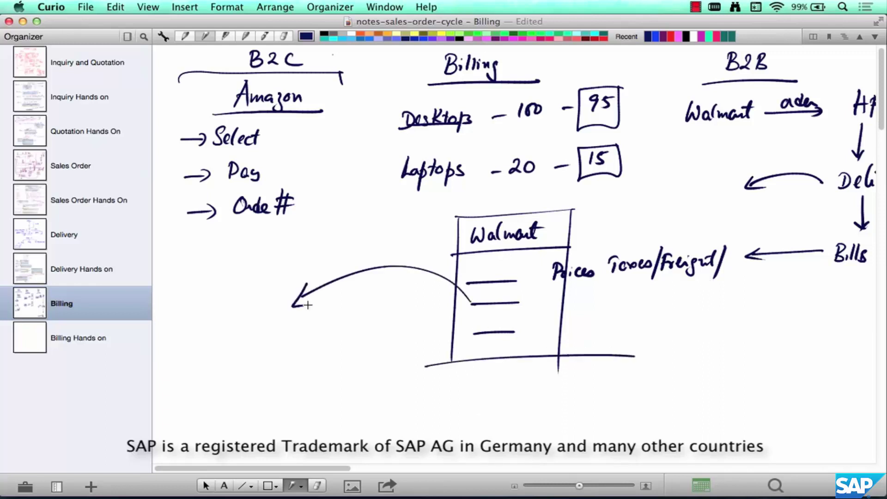
mouse_move(226, 323)
left_mouse_down()
mouse_move(244, 324)
mouse_move(256, 340)
mouse_move(269, 324)
mouse_move(287, 327)
mouse_move(315, 311)
left_mouse_up()
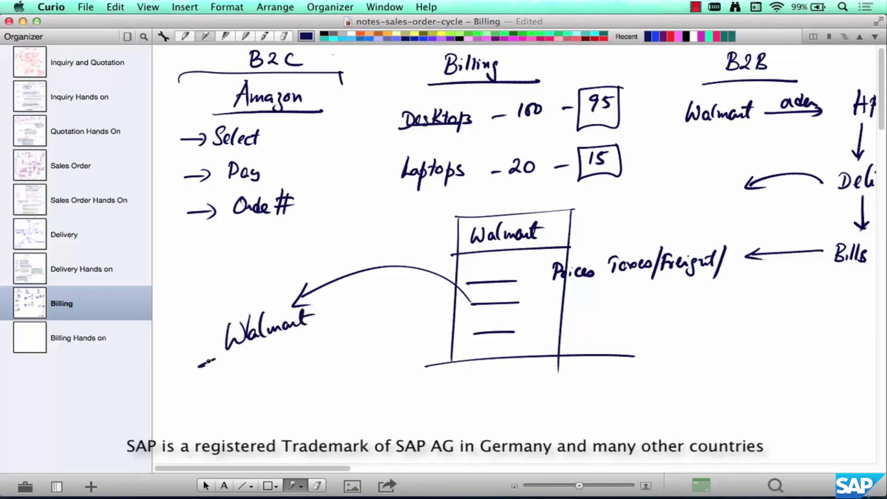
left_click_drag(207, 361, 358, 320)
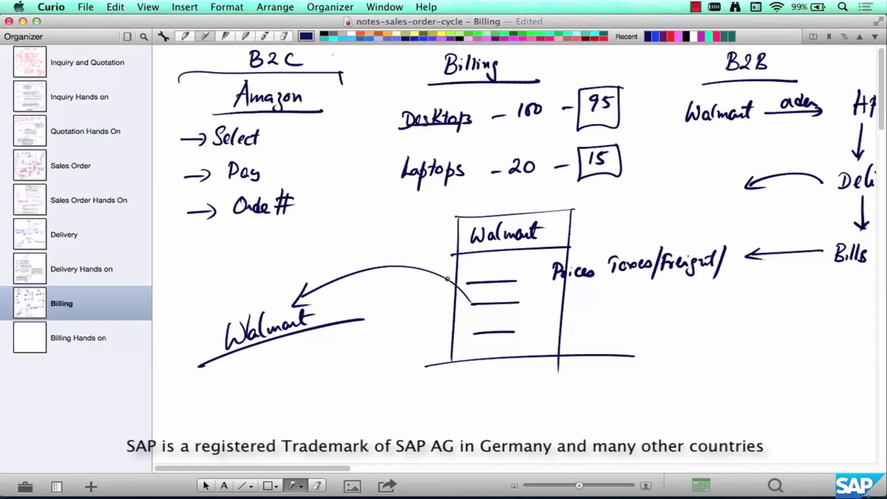
mouse_move(408, 291)
left_mouse_down()
mouse_move(391, 312)
mouse_move(404, 329)
left_mouse_up()
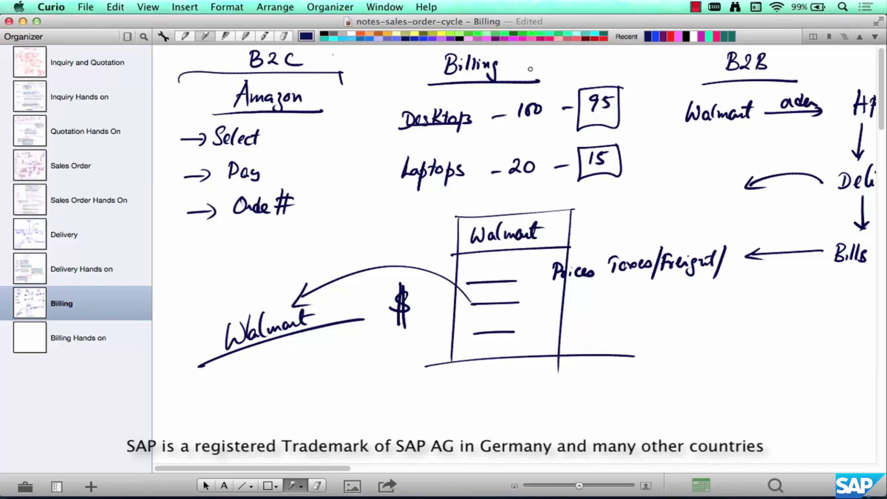
mouse_move(528, 53)
left_mouse_down()
mouse_move(525, 74)
mouse_move(581, 69)
left_mouse_up()
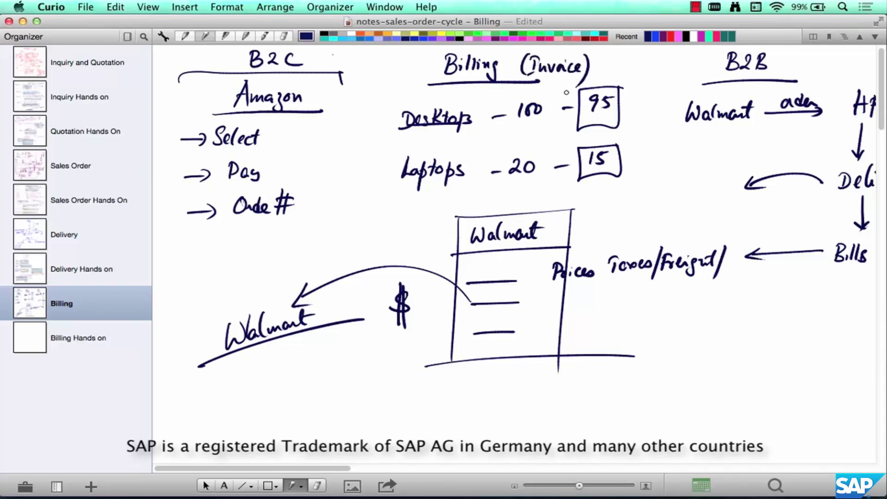